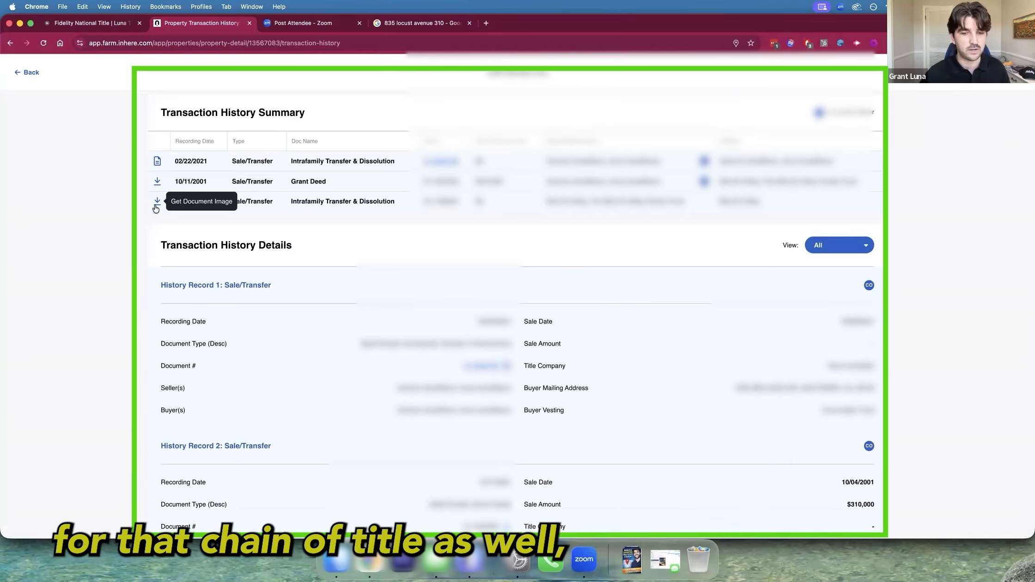
Step: Review the property's transaction history details and return to the property detail page
scroll(155, 205, "down", 5)
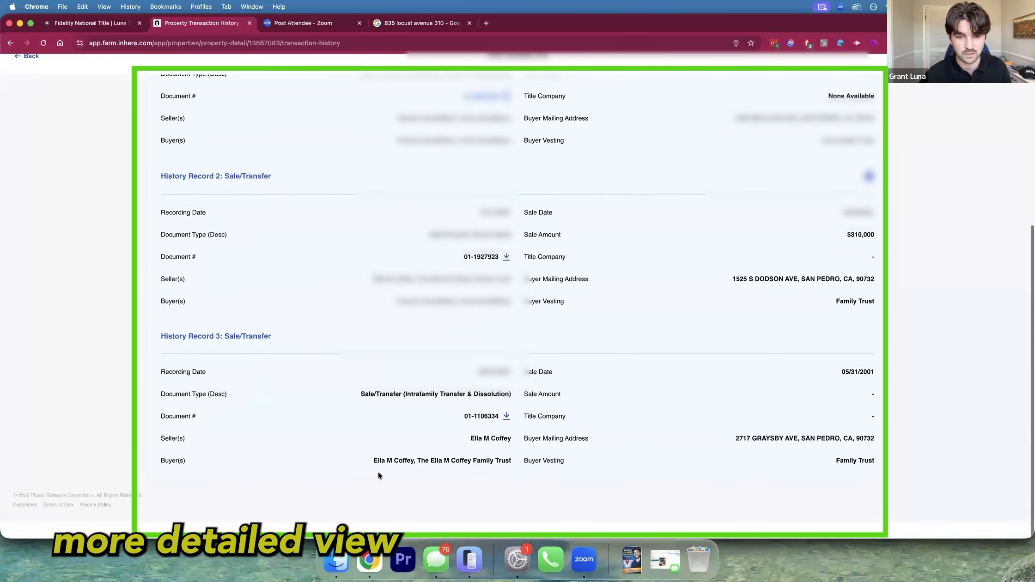
scroll(50, 95, "up", 6)
left_click(31, 92)
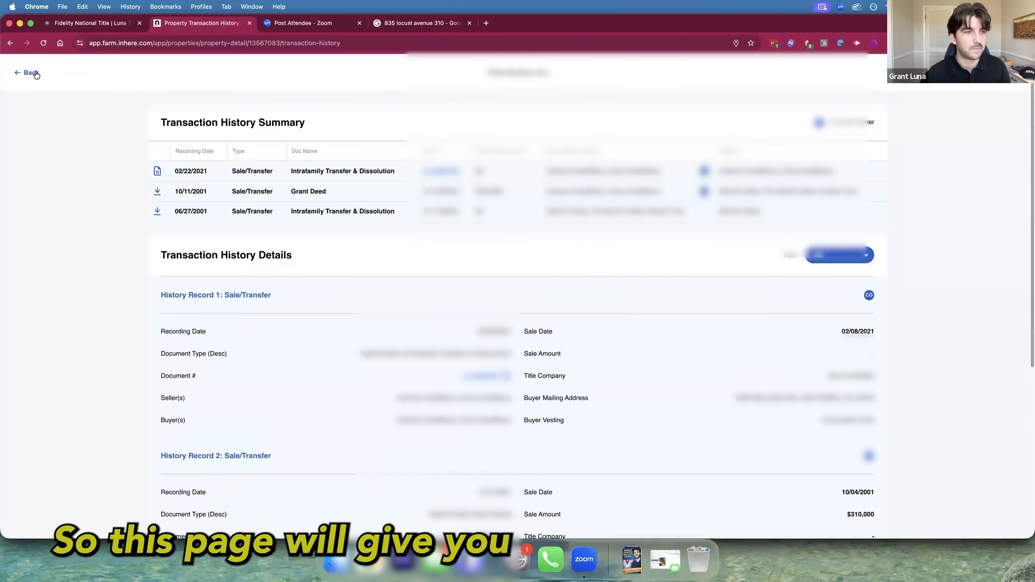
scroll(222, 278, "up", 1)
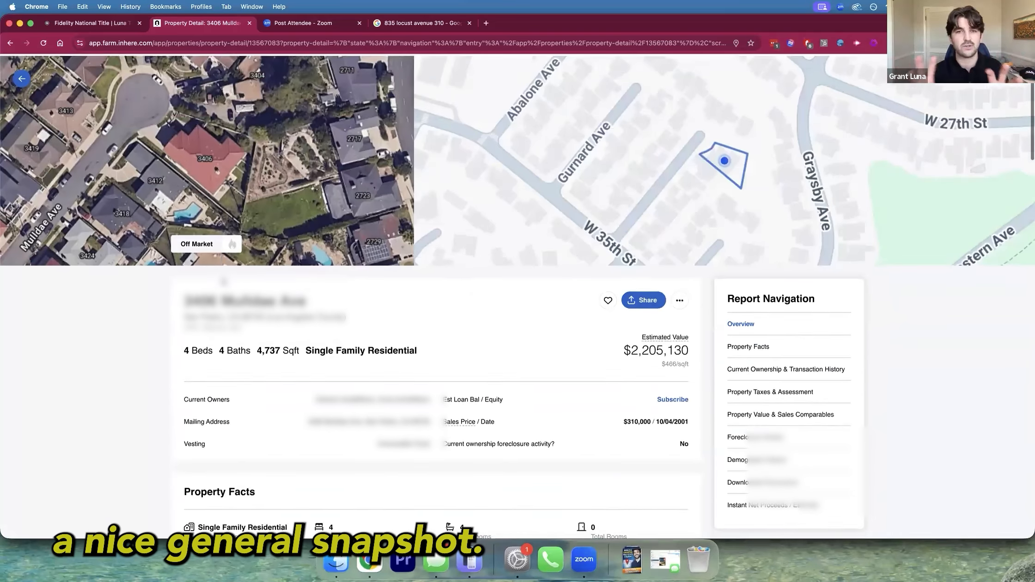
scroll(644, 452, "down", 4)
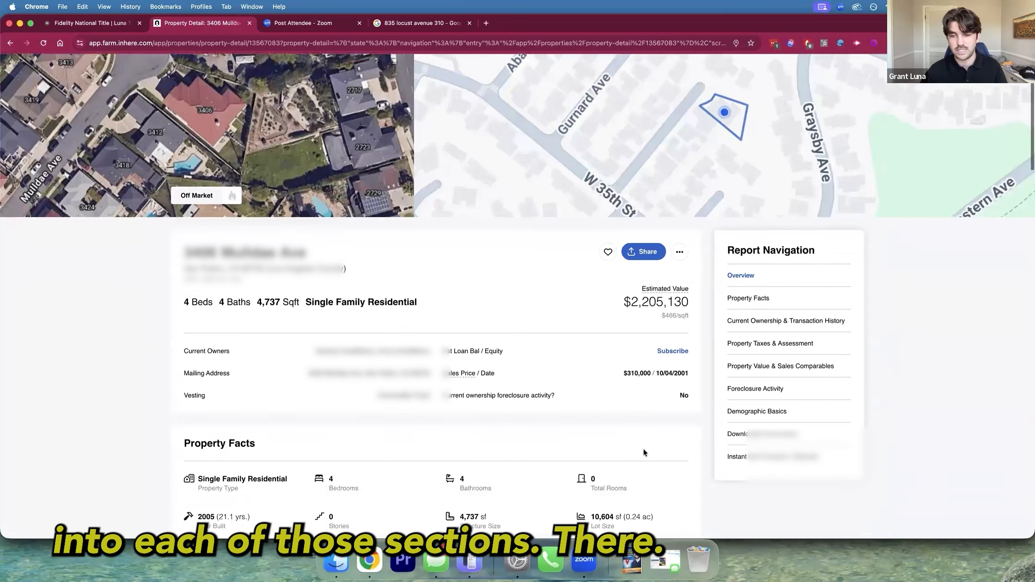
scroll(705, 301, "up", 4)
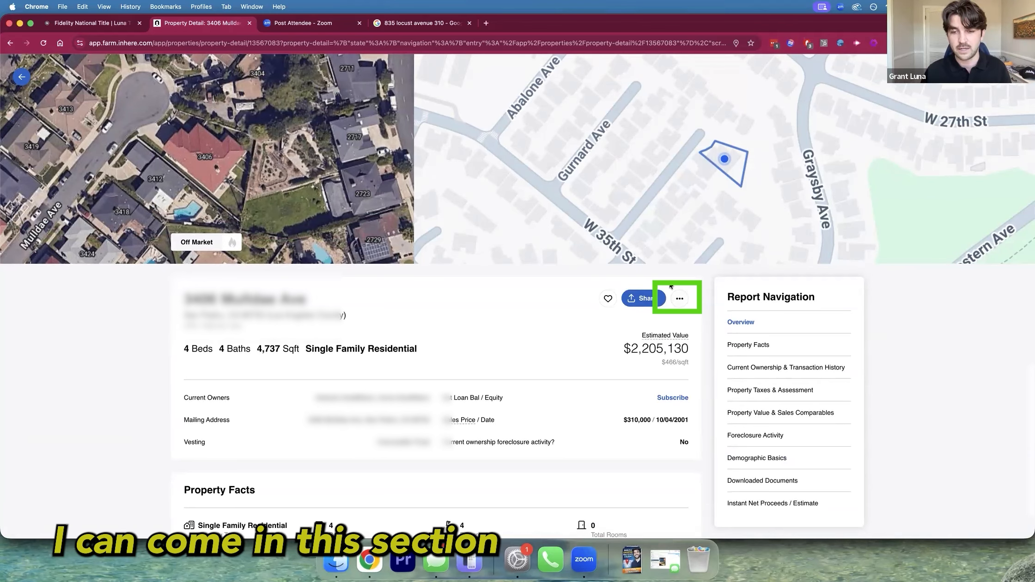
Step: Open the property's Add Notes form, examine its contact, notes, customer type and prospect label fields, and close it without saving
scroll(678, 303, "up", 5)
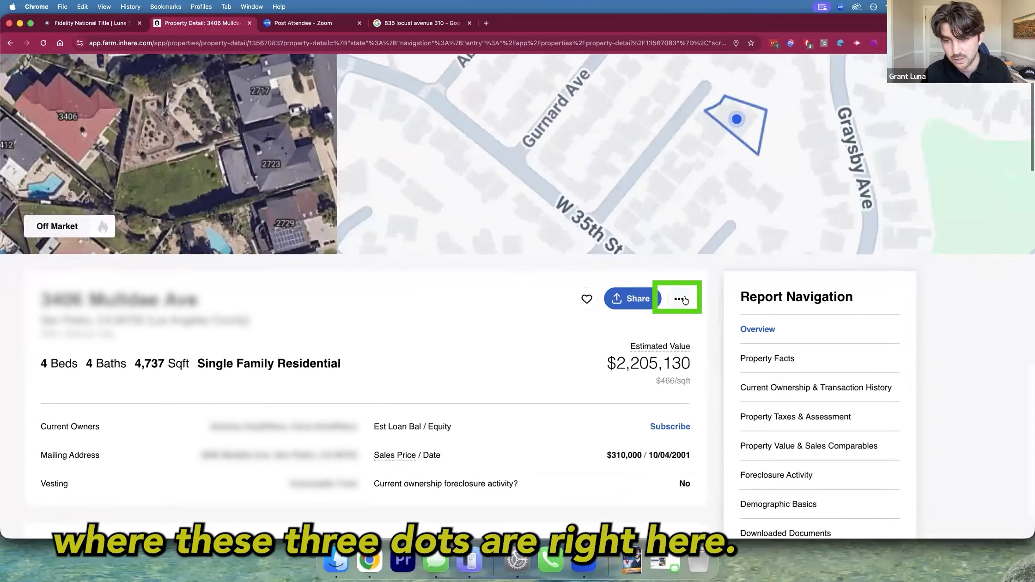
left_click(685, 301)
scroll(684, 305, "down", 5)
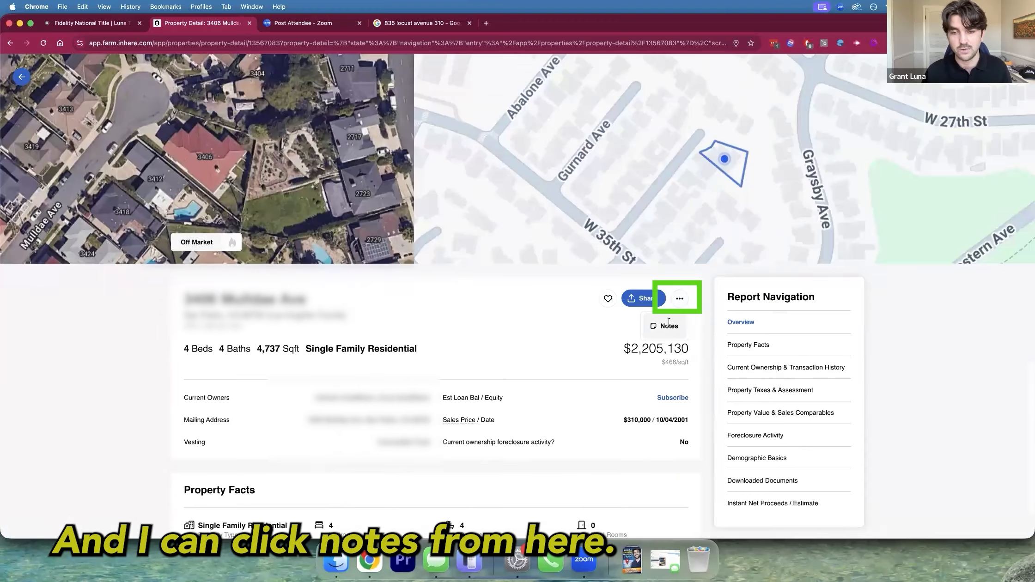
left_click(670, 326)
left_click(396, 160)
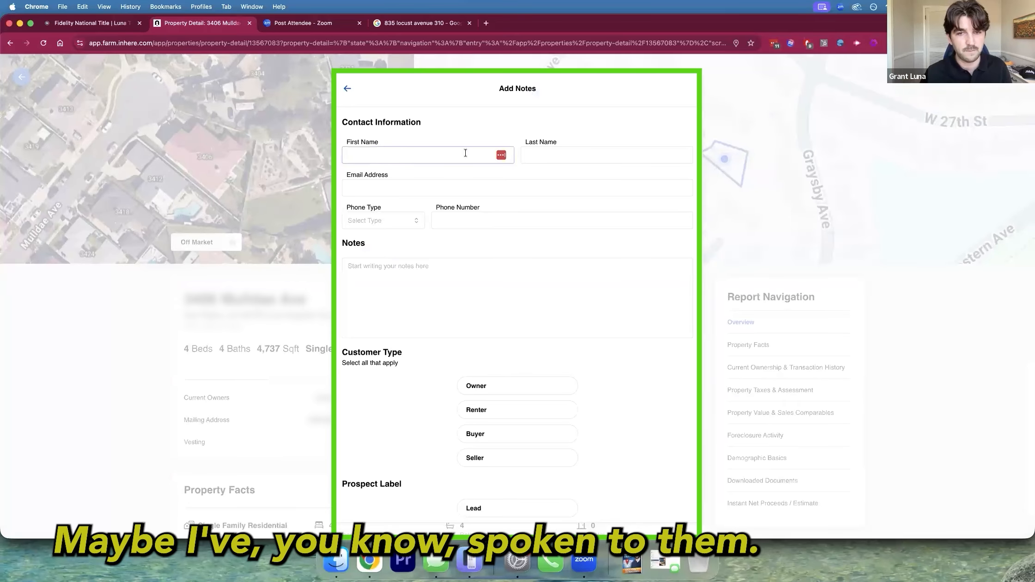
scroll(379, 285, "down", 2)
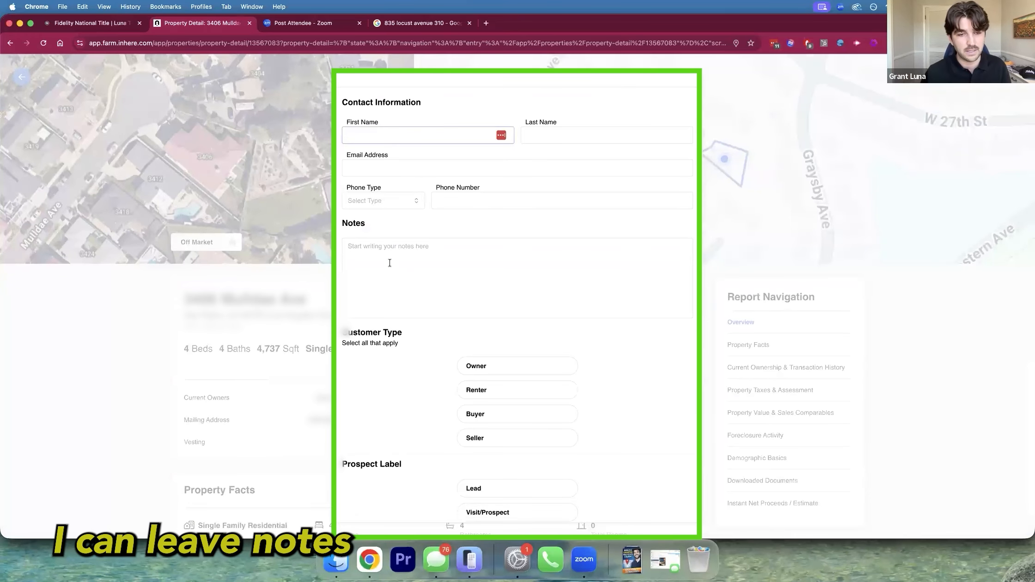
scroll(416, 277, "down", 1)
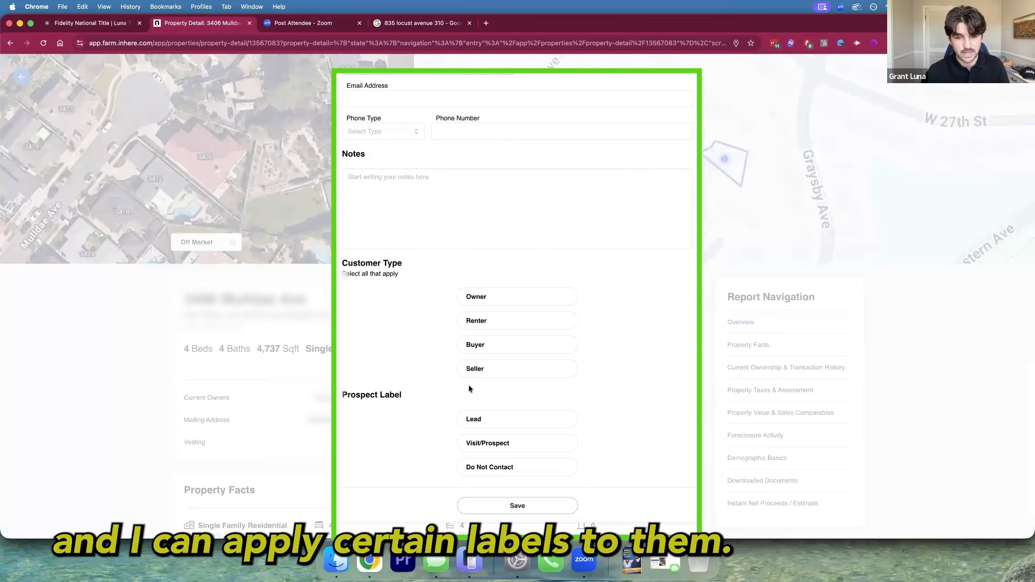
left_click(740, 296)
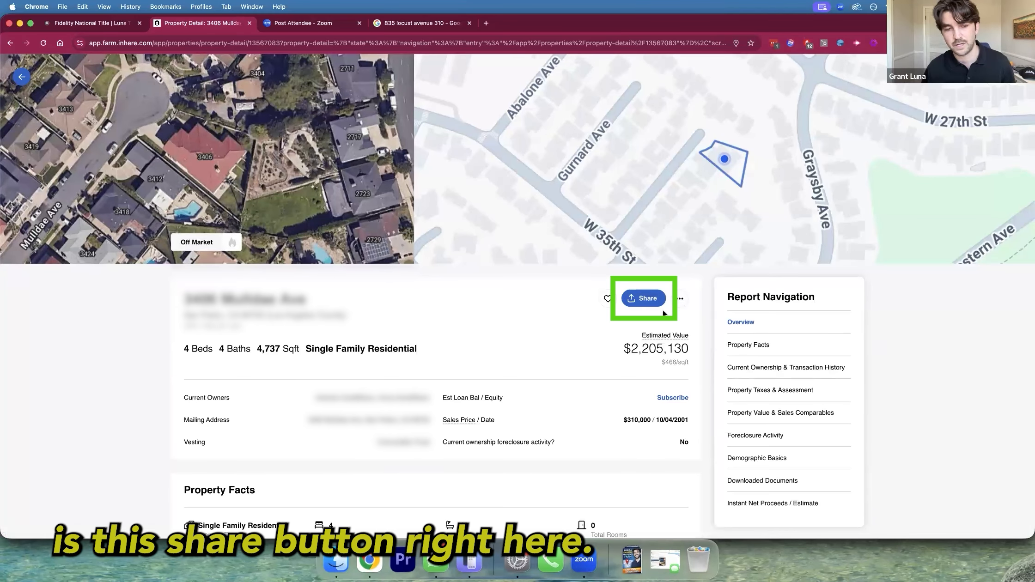
Step: Start a personalized property profile report with the Modern (Default) theme and accept the prefilled prepared-by details
left_click(646, 300)
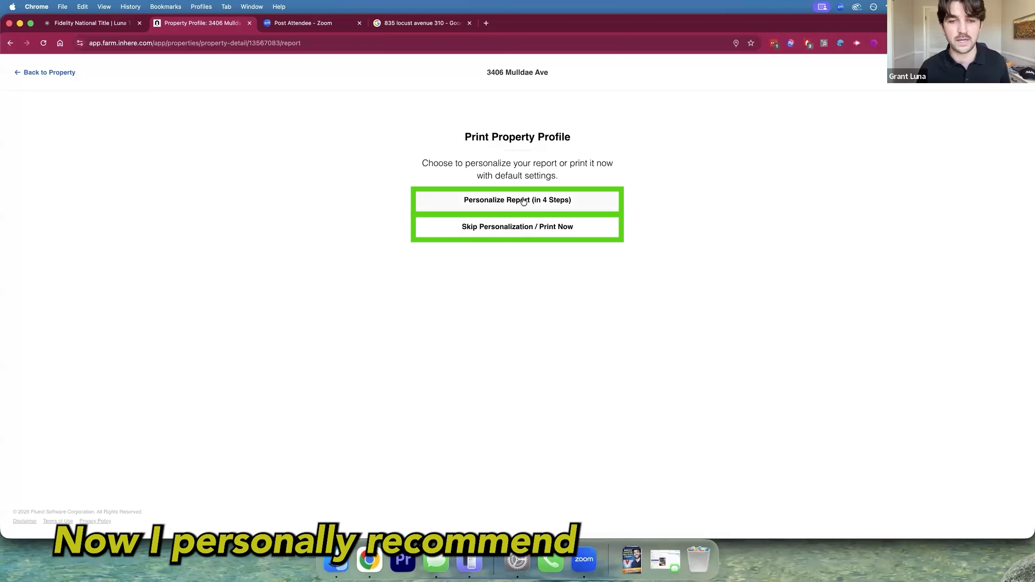
left_click(497, 199)
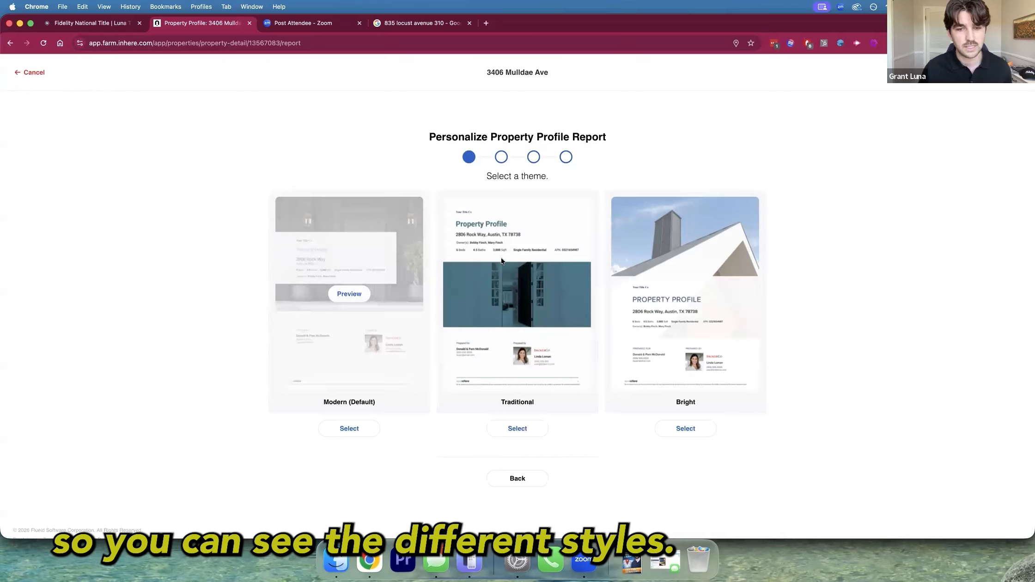
mouse_move(363, 300)
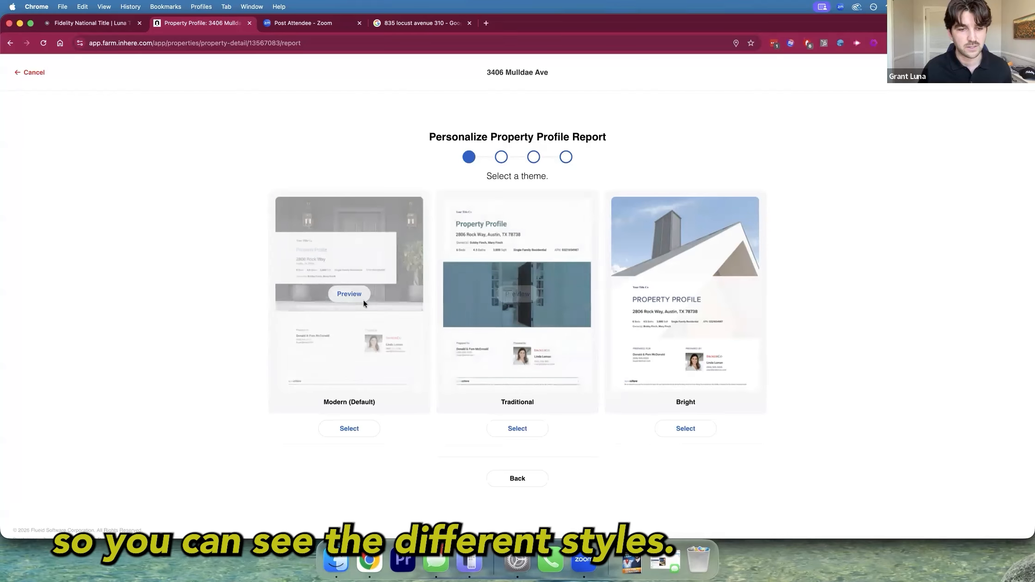
left_click(350, 428)
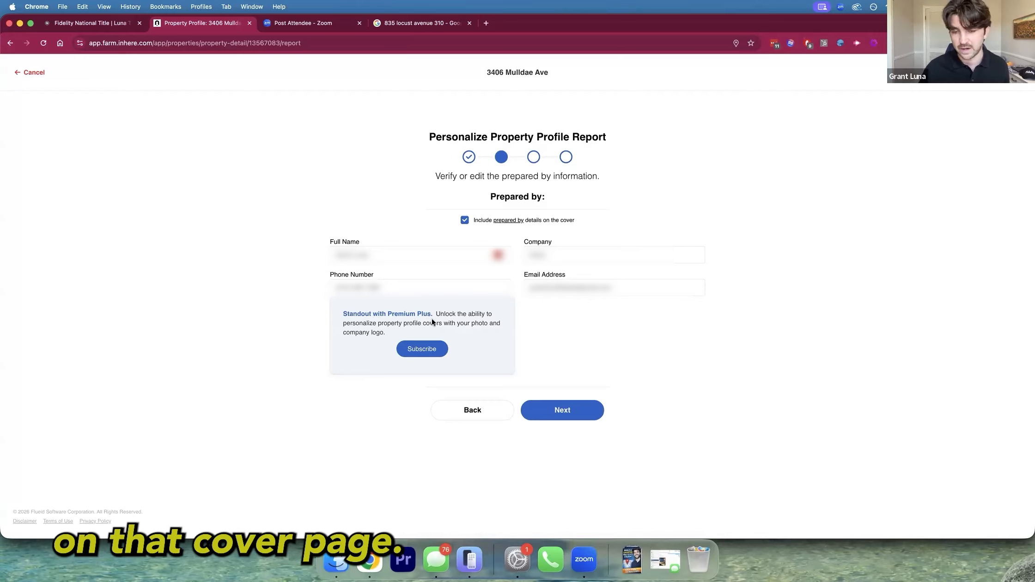
left_click(576, 410)
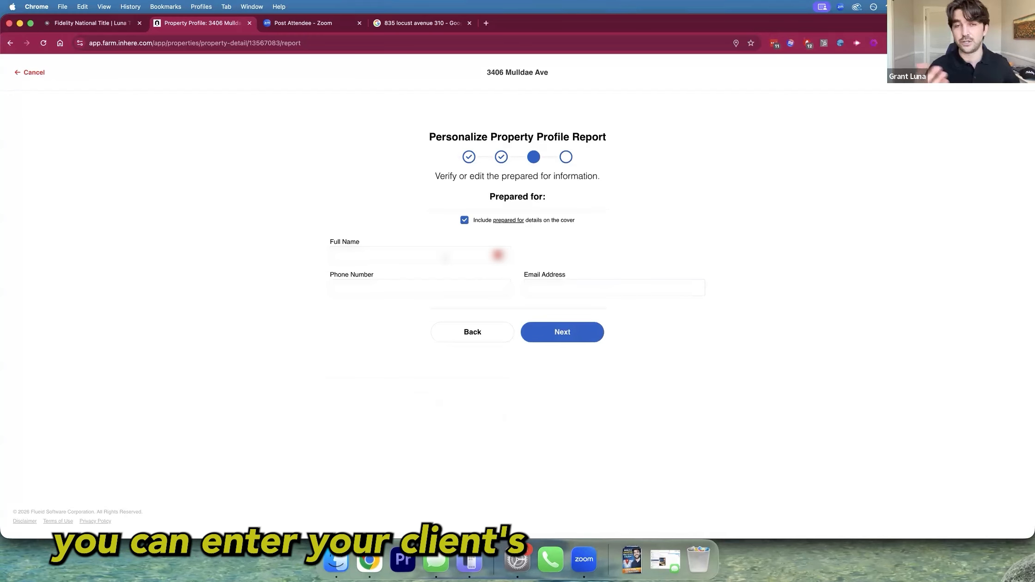
Step: Fill in the prepared-for section with the client's full name, phone number and email address, and continue to the report contents
left_click(446, 258)
type("Client Name")
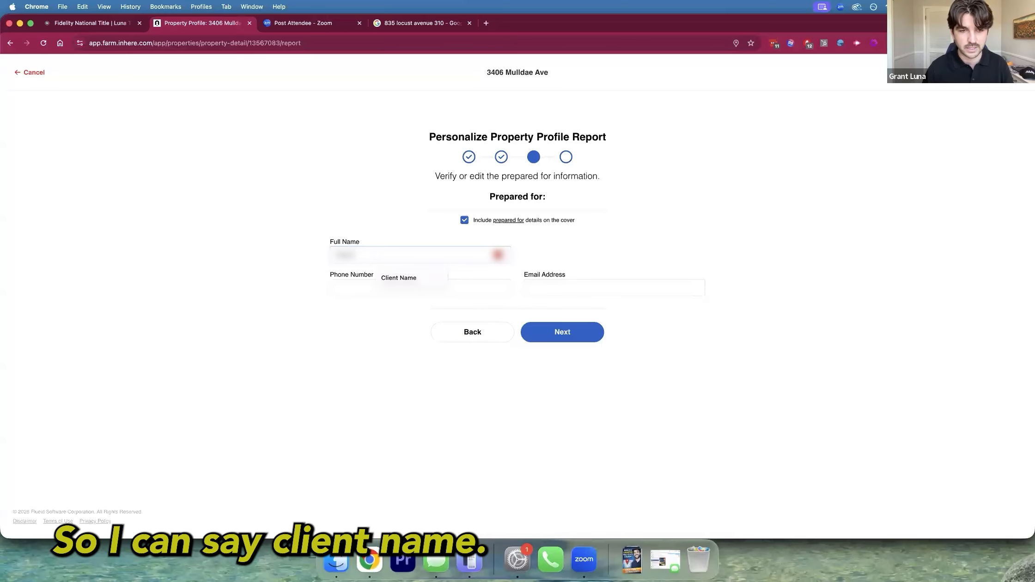
key("Tab")
type("555-555")
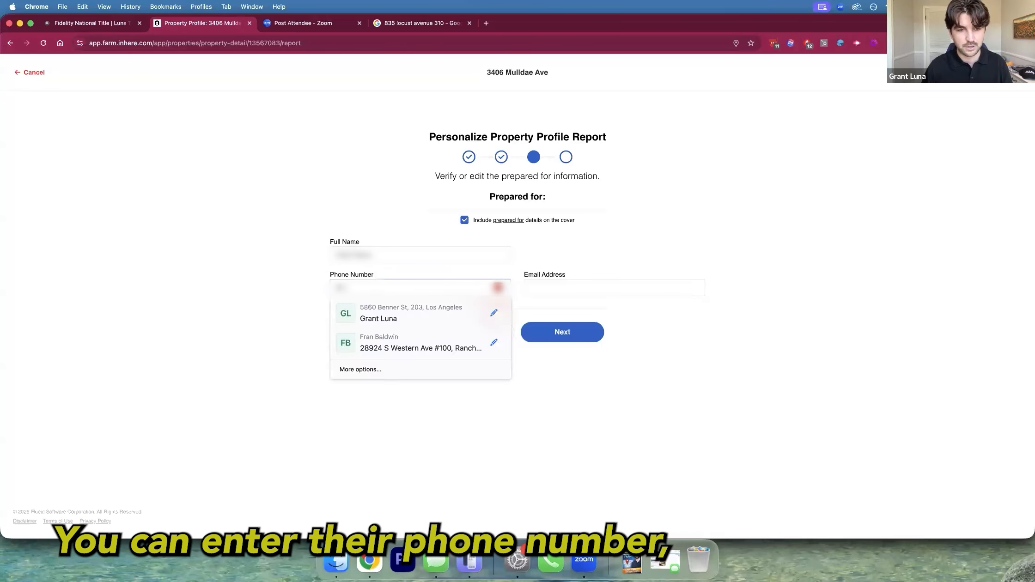
type("-5555")
key("Tab")
type("email@email")
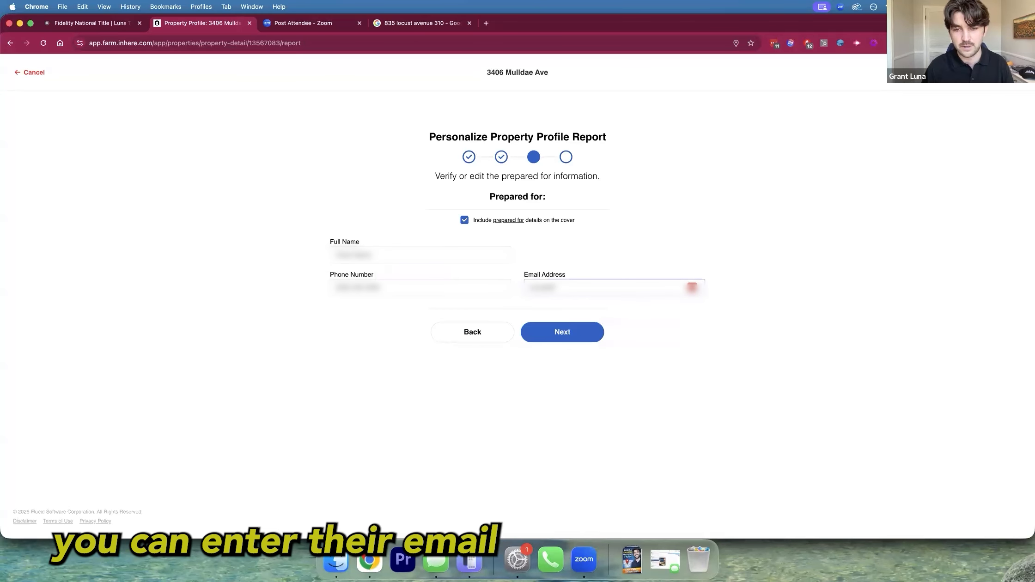
left_click(563, 332)
Step: Retrieve the Last Market Sale document, include it in the report, and generate the report
scroll(404, 143, "down", 3)
scroll(404, 143, "down", 3)
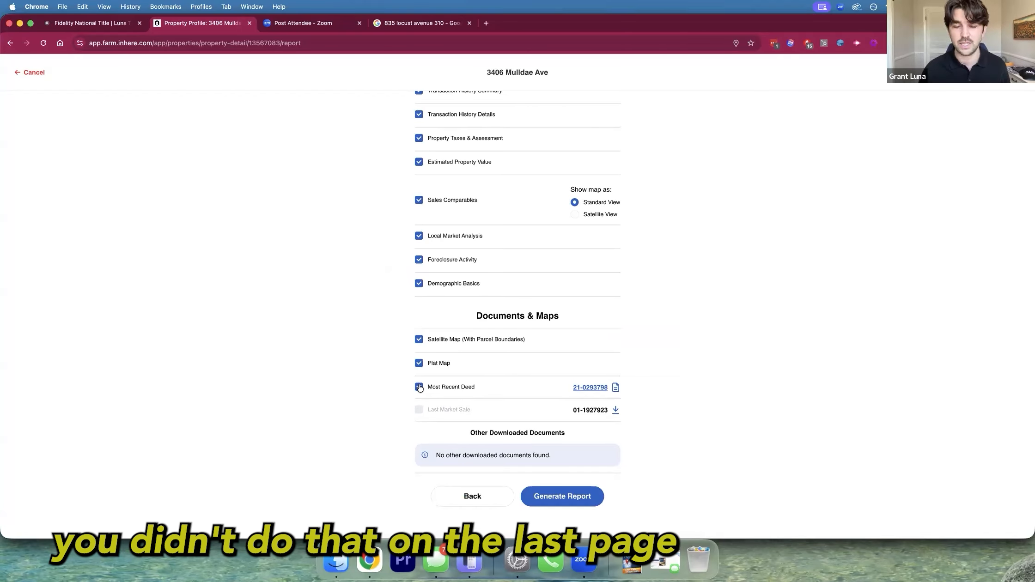
left_click(616, 410)
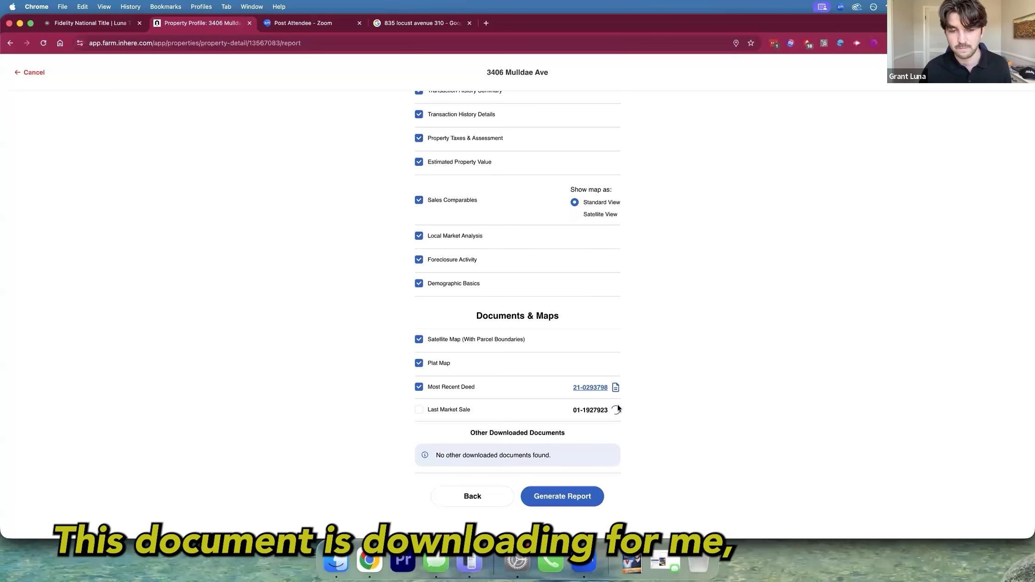
left_click(419, 412)
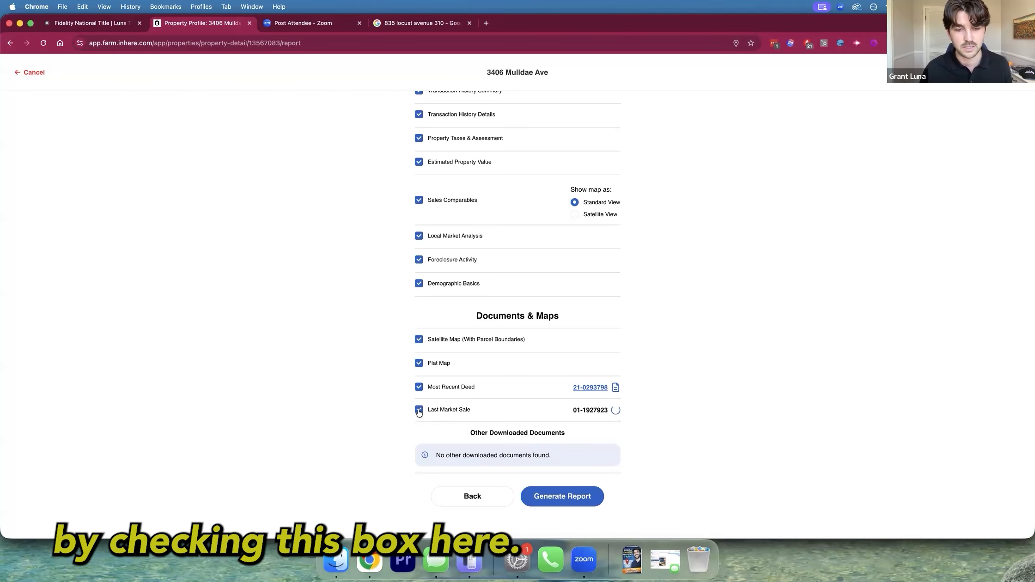
left_click(572, 460)
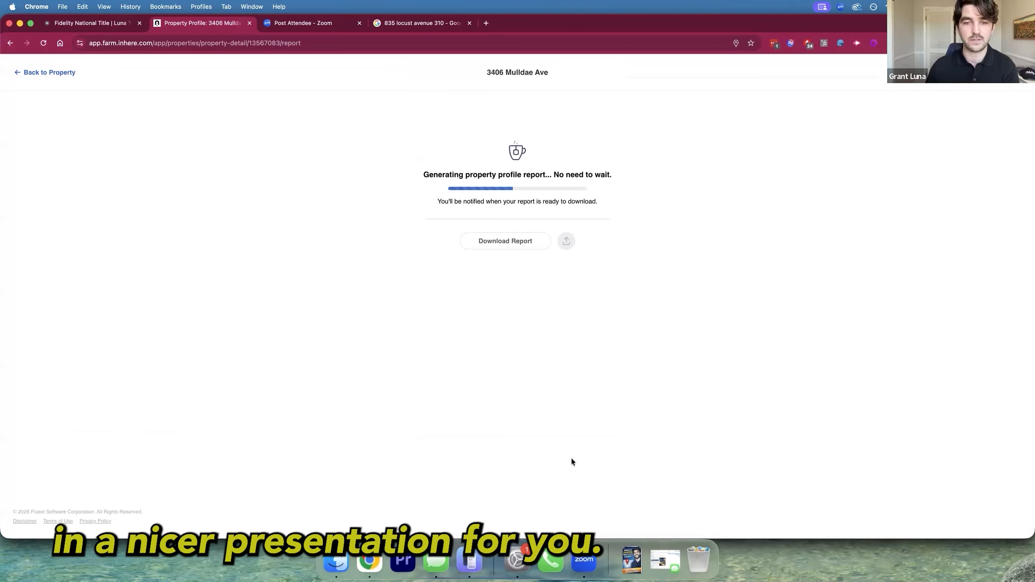
Step: Open the report's email sharing form, look over its recipient, subject and message fields, and close it without sending
left_click(499, 232)
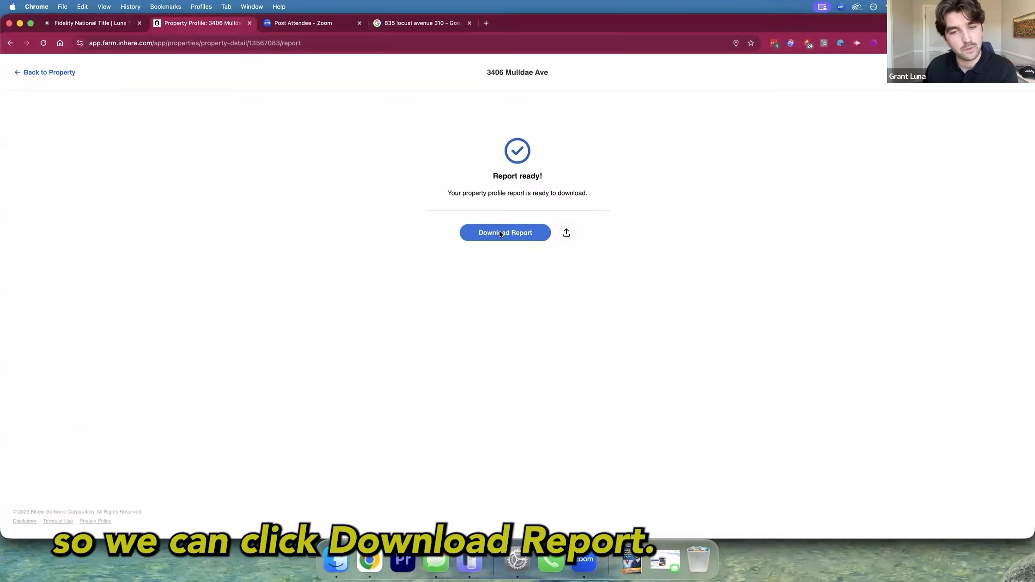
left_click(567, 232)
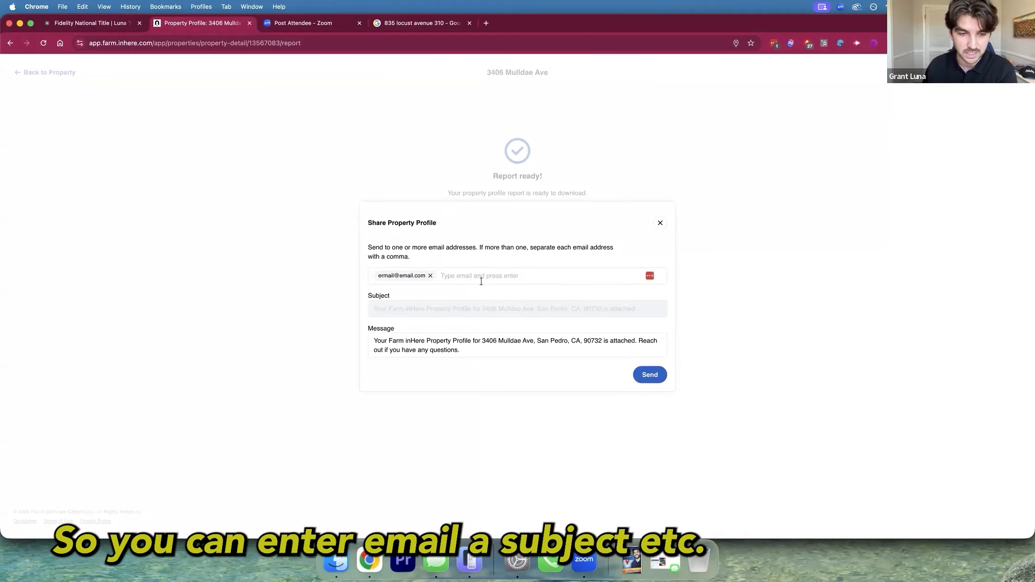
left_click(659, 225)
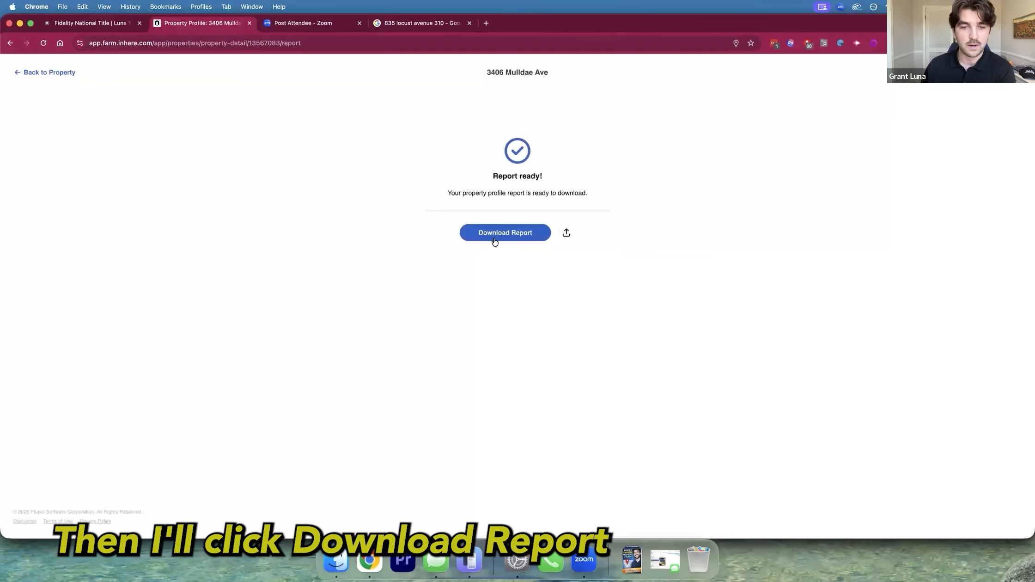
Step: Download the finished property profile report and check the prepared-for and prepared-by details on its cover page
left_click(493, 234)
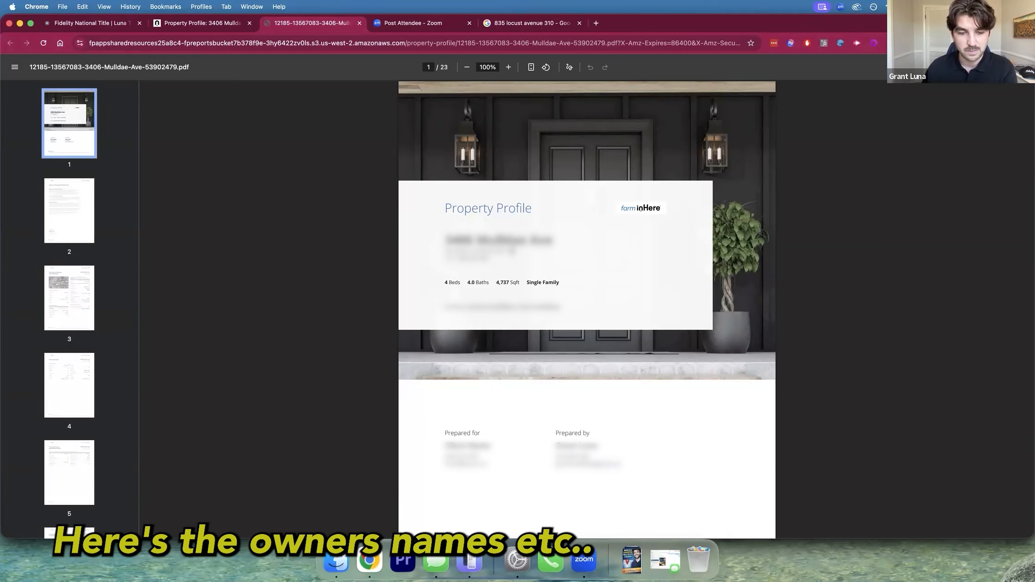
scroll(350, 334, "down", 7)
right_click(350, 335)
left_click(343, 232)
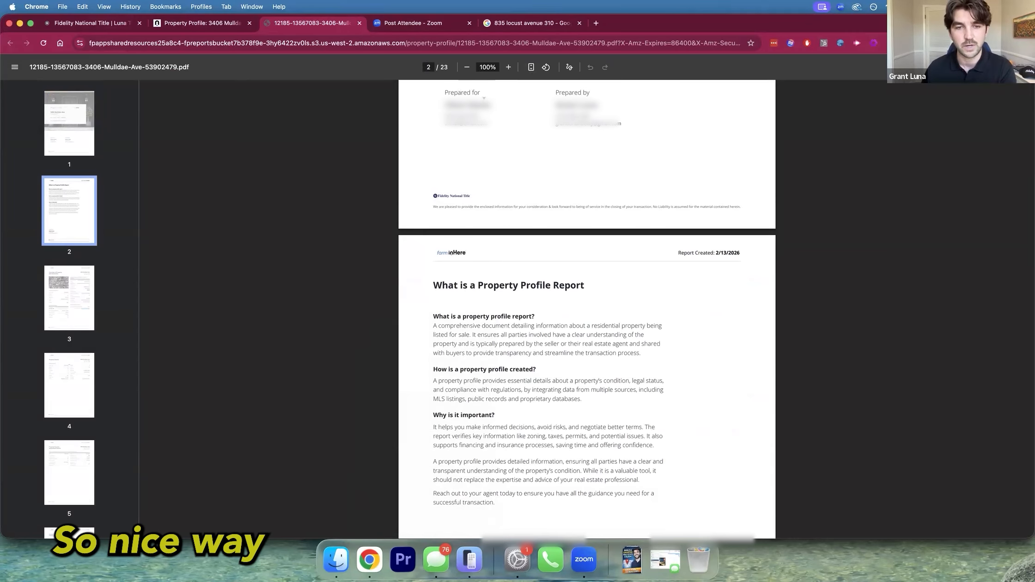
Step: Examine the report's explanation, ownership overview, property details and tax assessment pages, and return to the property profile page
scroll(508, 155, "down", 5)
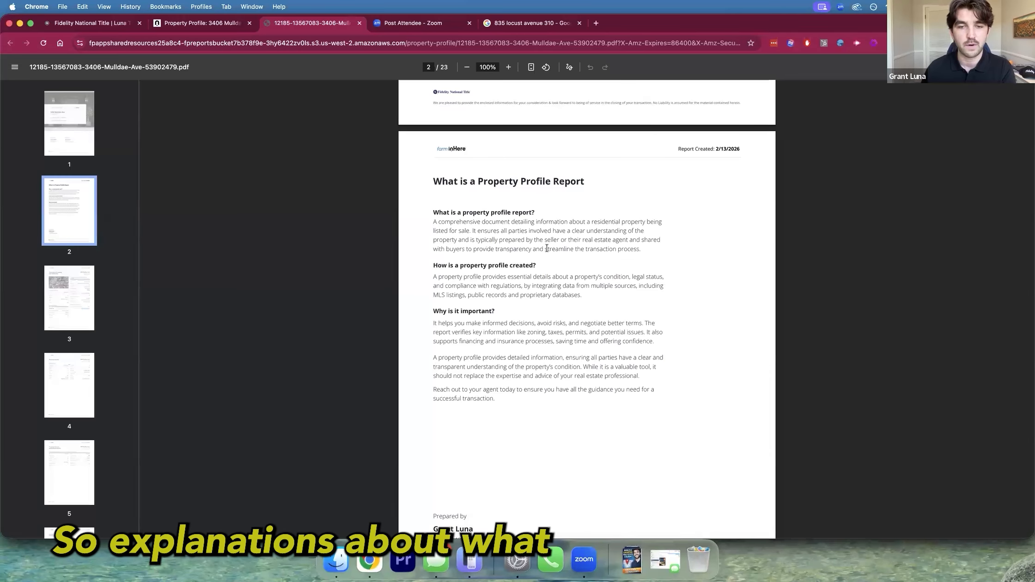
scroll(547, 249, "down", 20)
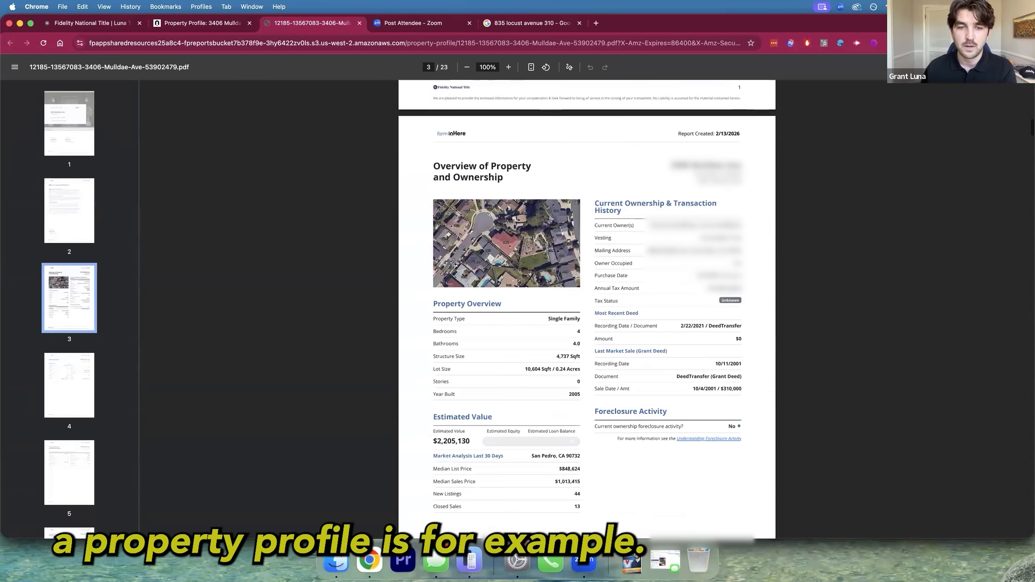
scroll(547, 248, "down", 1)
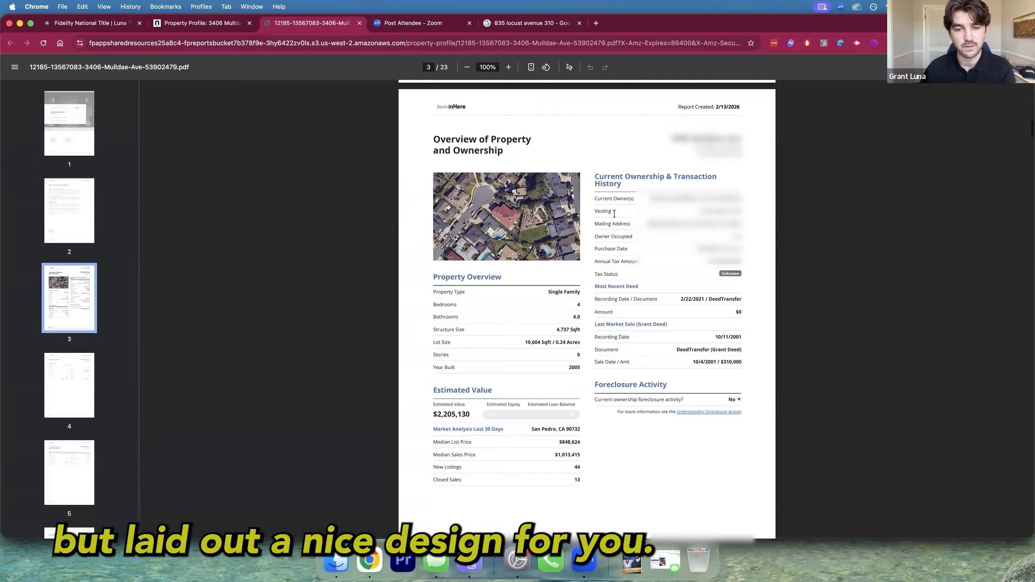
scroll(612, 215, "down", 1)
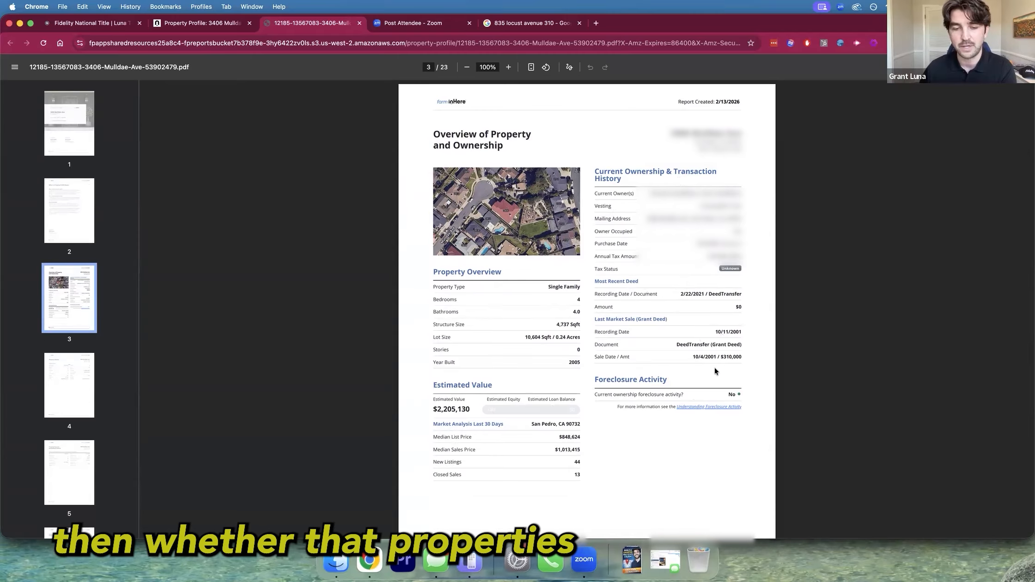
scroll(714, 367, "down", 10)
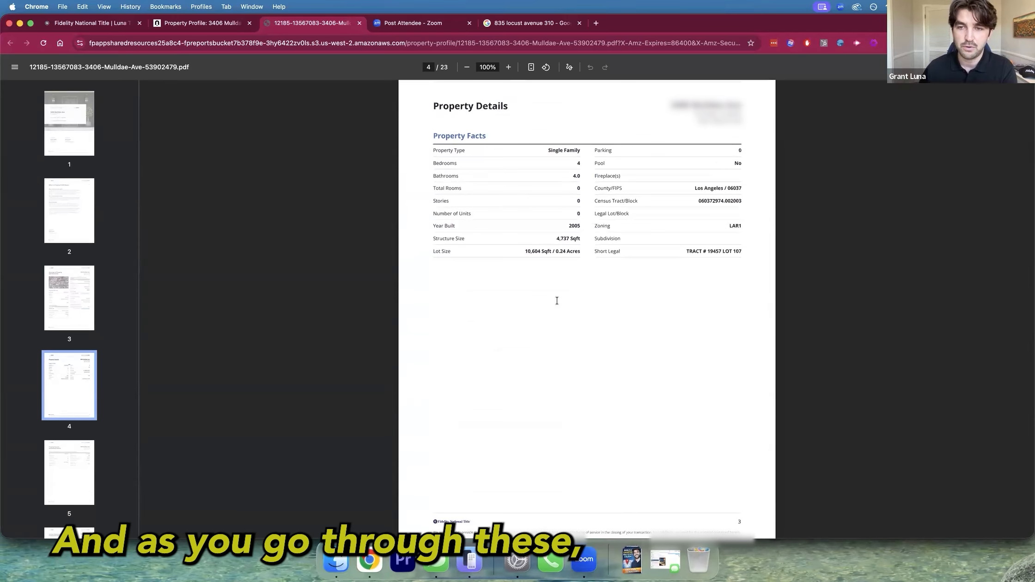
scroll(696, 308, "down", 10)
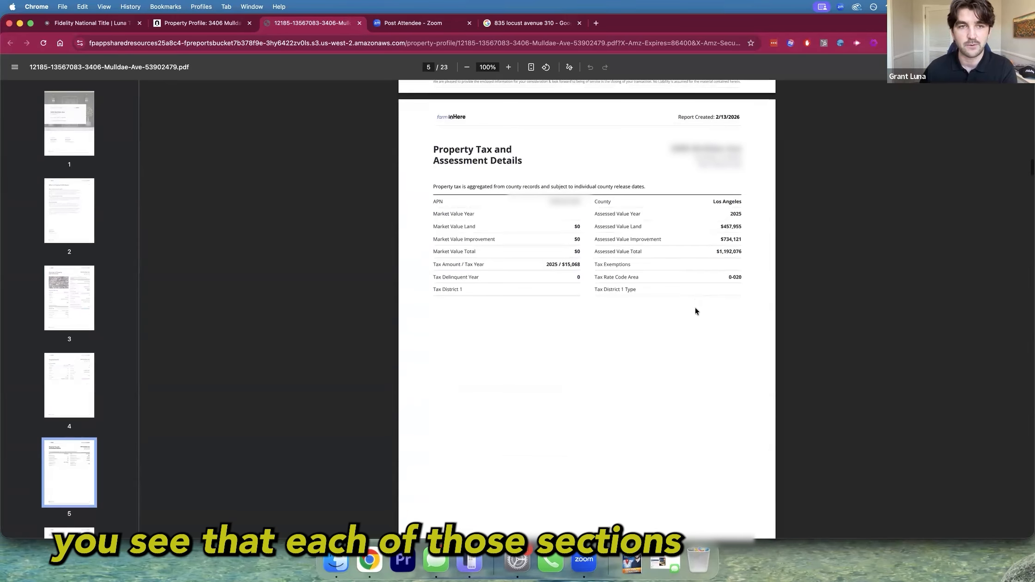
left_click(210, 23)
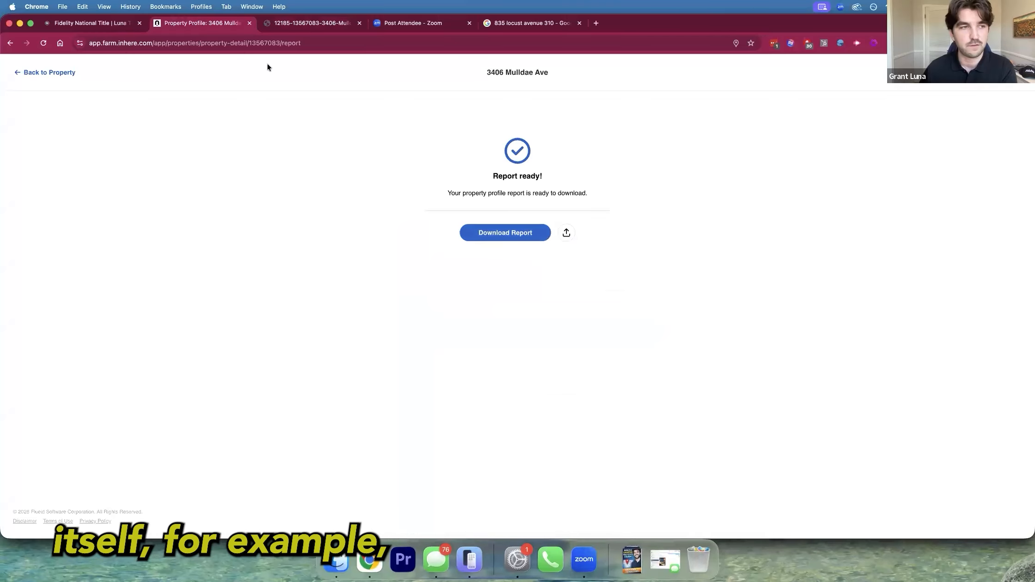
Step: Reopen the property's detail page, and examine the downloaded report's ownership, parcel map, transaction history and sales comparables pages
left_click(38, 73)
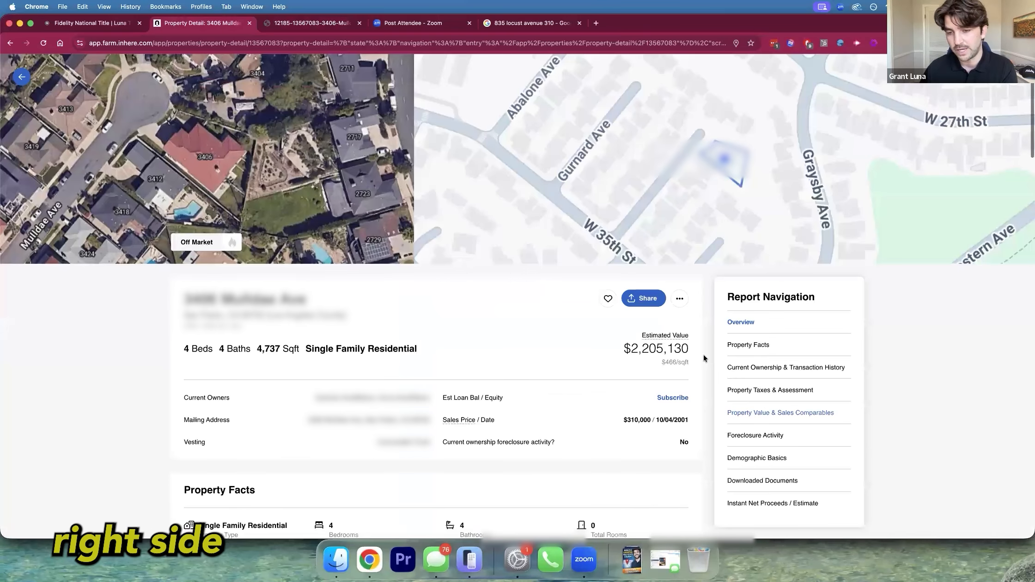
left_click(325, 28)
scroll(468, 301, "down", 10)
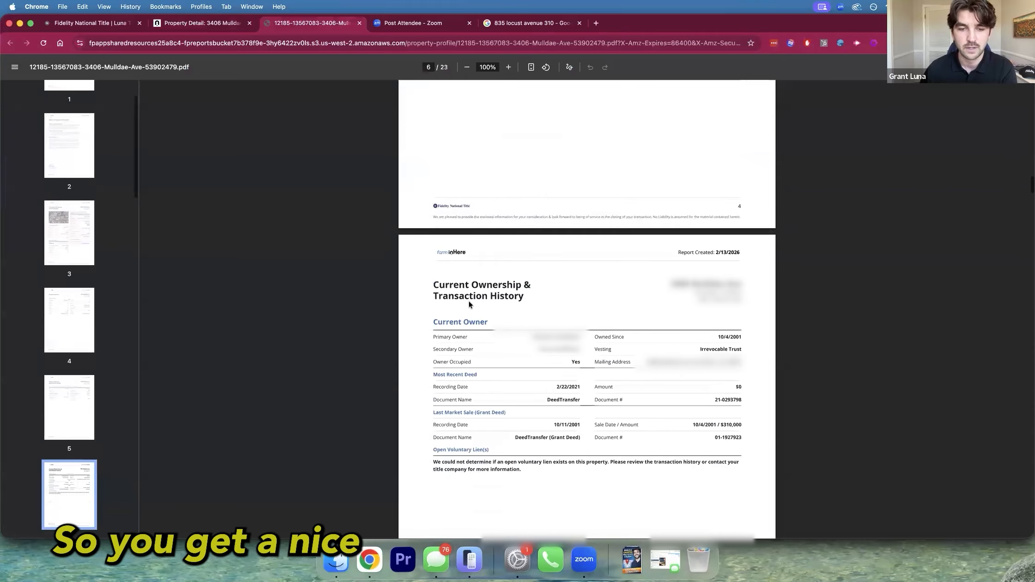
scroll(468, 301, "down", 15)
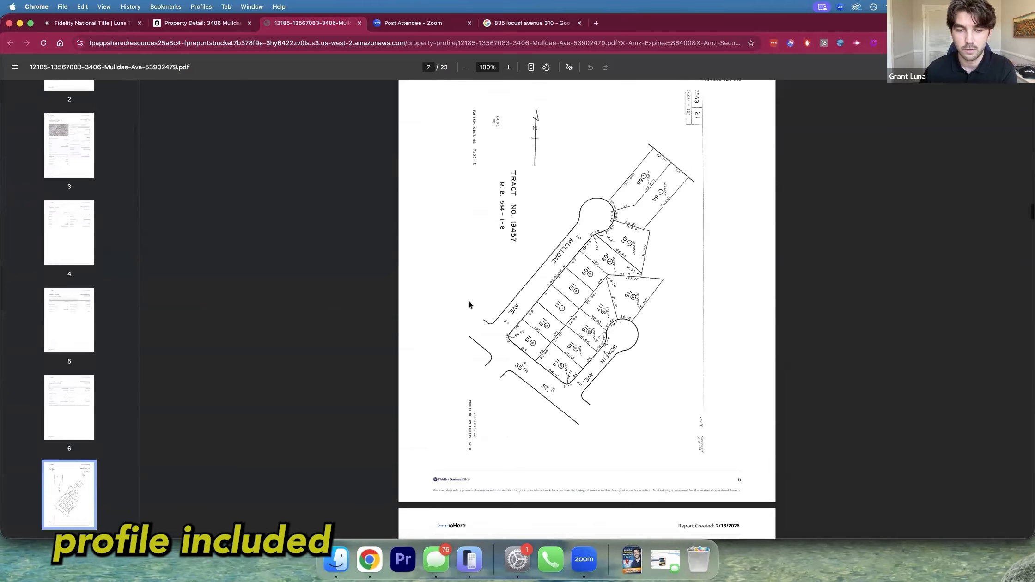
scroll(469, 303, "down", 15)
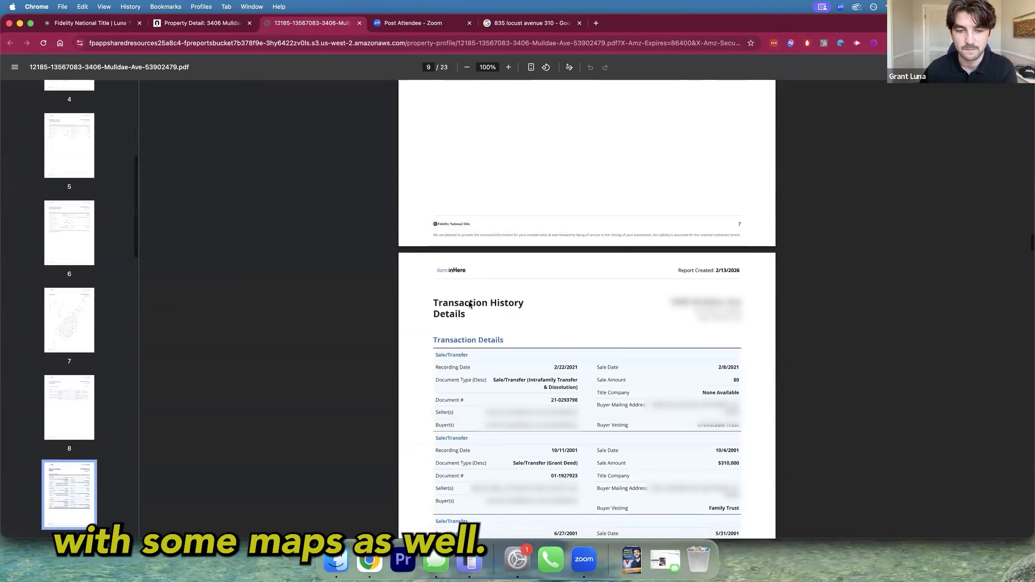
scroll(470, 303, "down", 20)
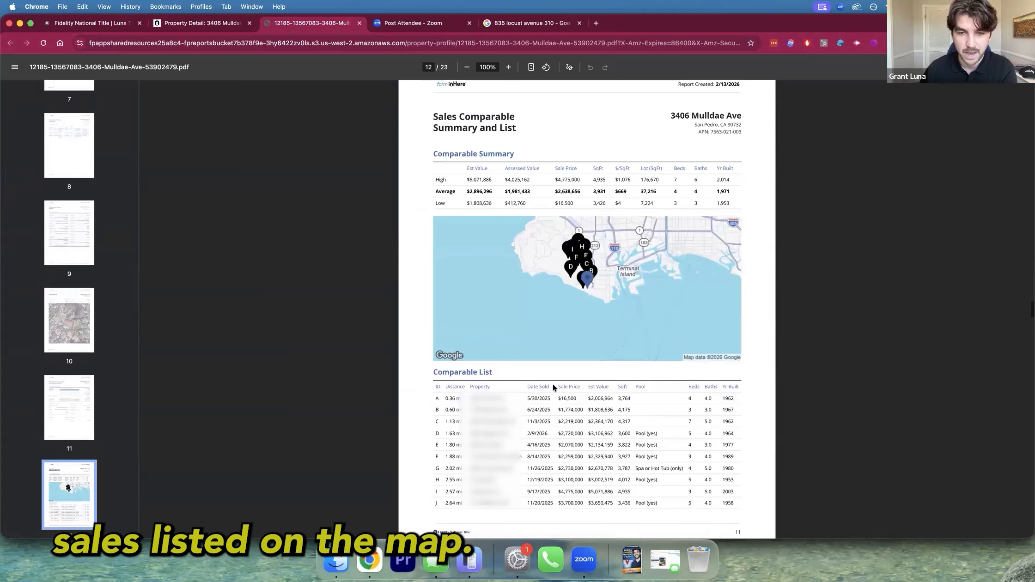
Step: Look over the report's glossary and disclaimer pages, and return to its cover page
scroll(530, 375, "down", 20)
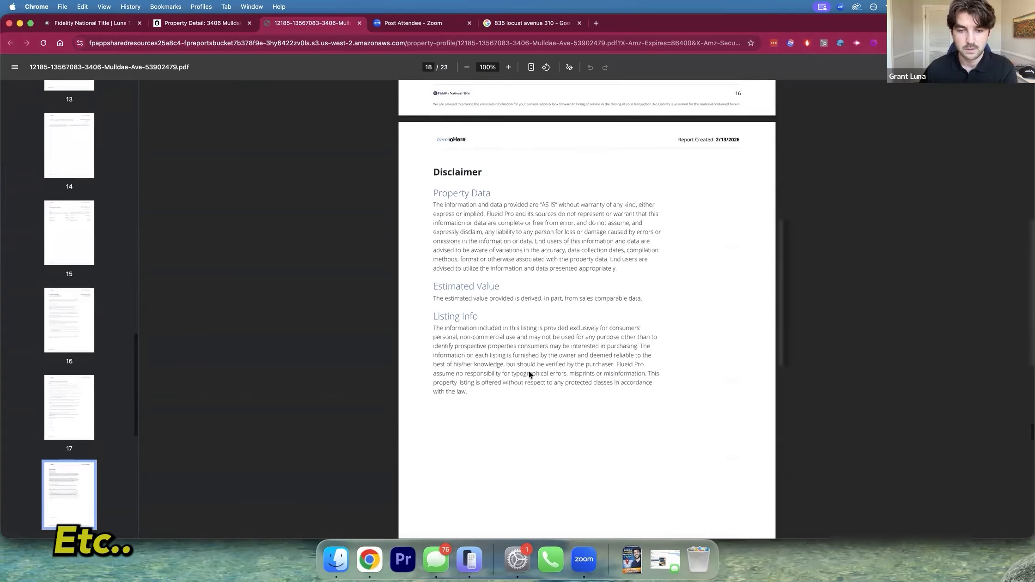
scroll(530, 375, "down", 4)
scroll(530, 375, "up", 14)
scroll(530, 375, "down", 10)
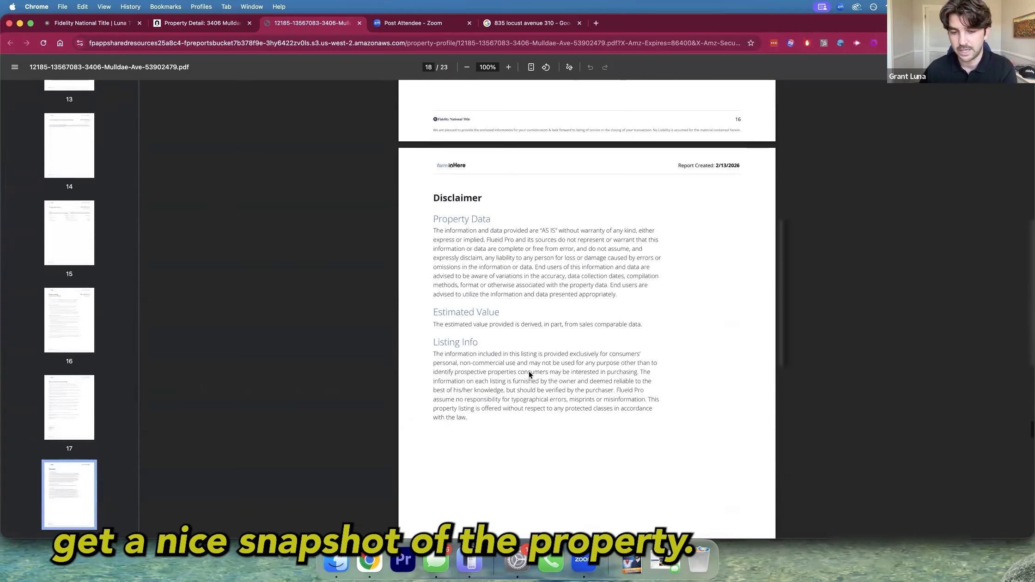
scroll(530, 375, "up", 20)
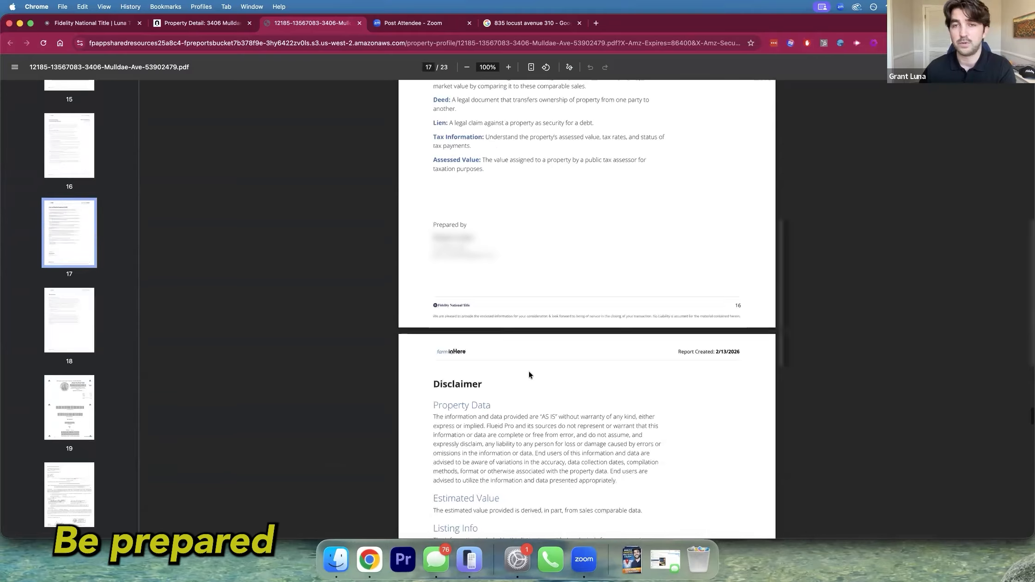
scroll(530, 375, "up", 20)
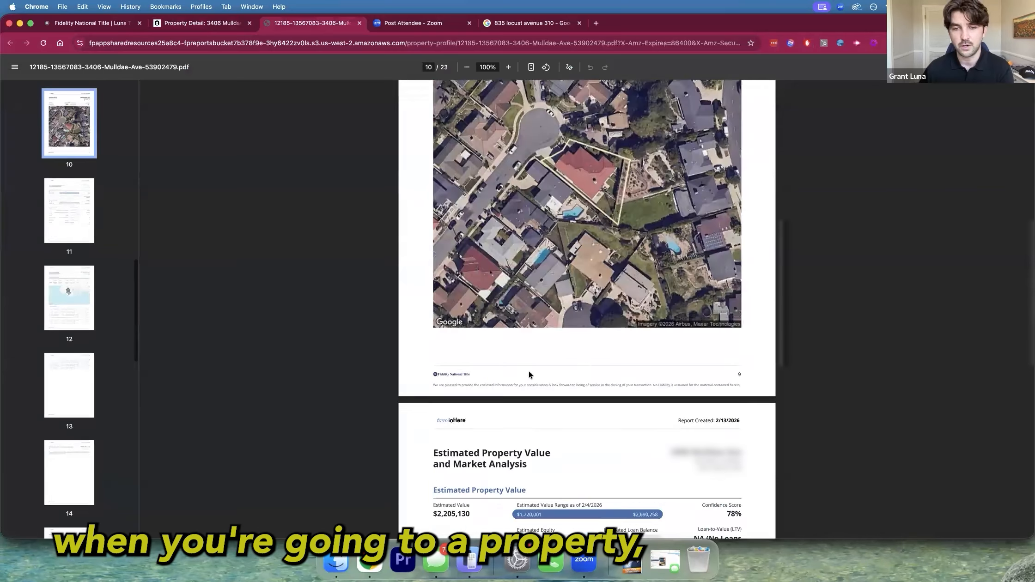
scroll(531, 375, "up", 15)
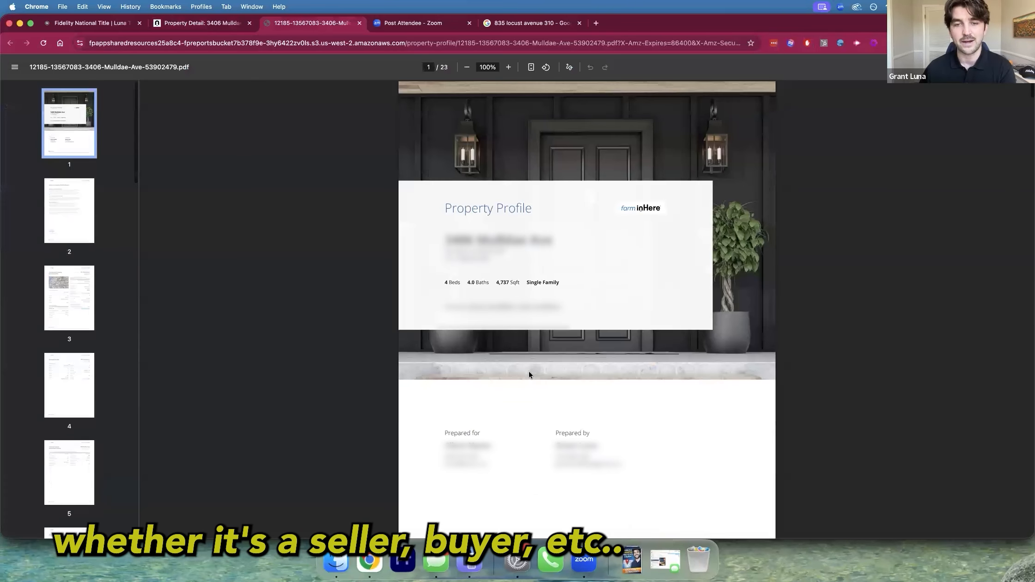